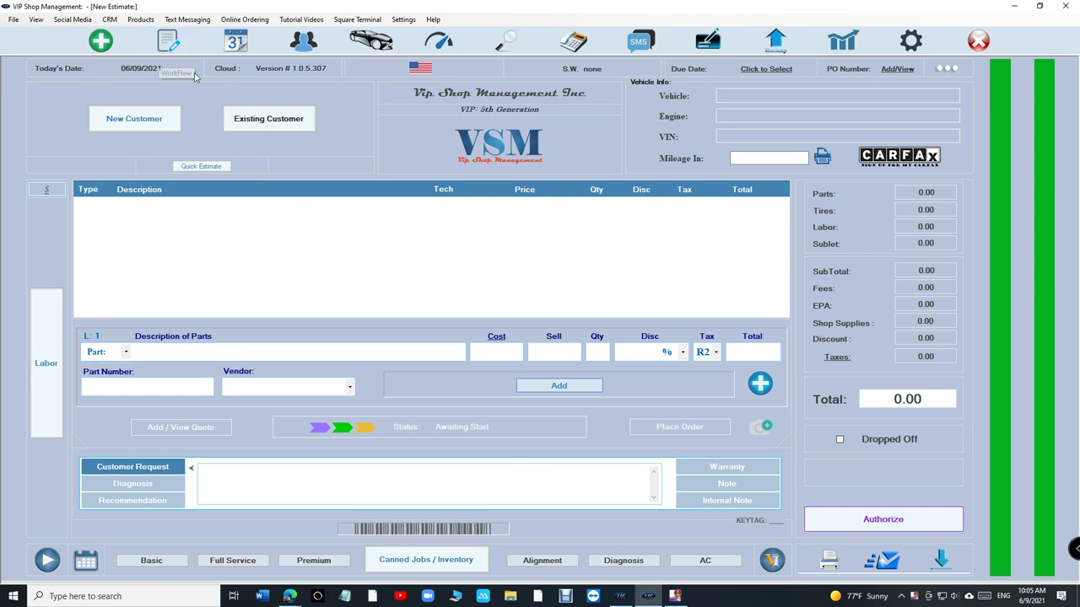
# - Look up the existing customer by name and create an estimate for their 2010 Chevrolet Malibu
pyautogui.click(234, 118)
pyautogui.write('mark is')
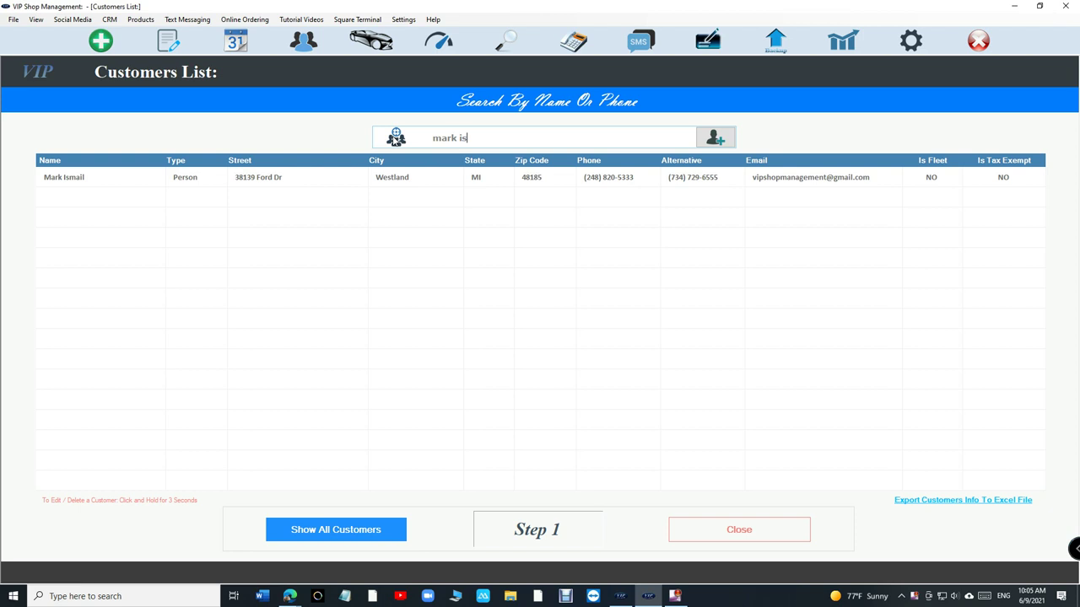
pyautogui.press('Return')
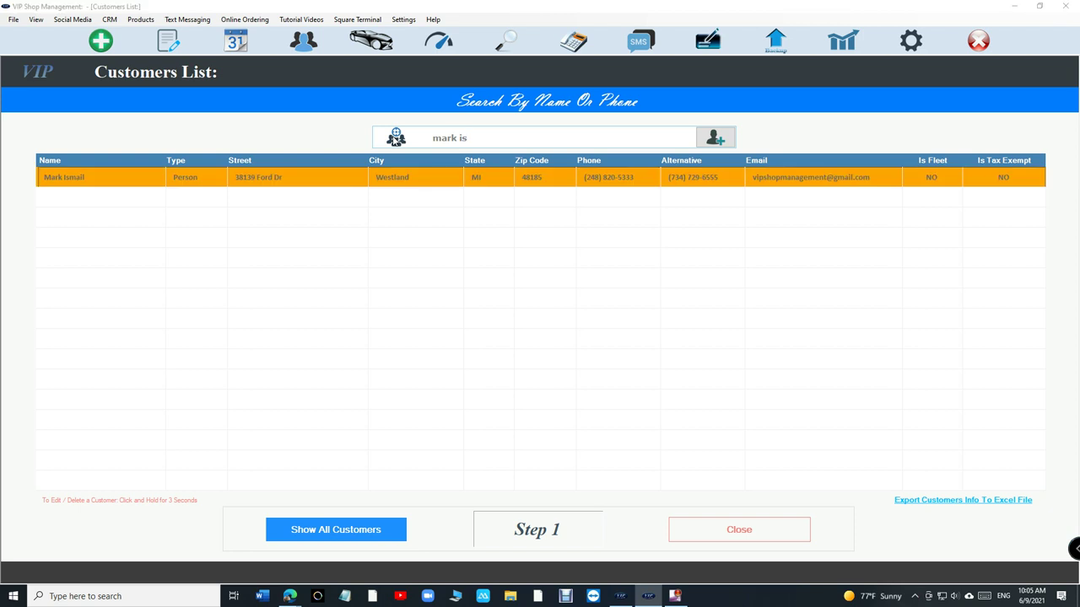
pyautogui.press('Up')
pyautogui.press('Return')
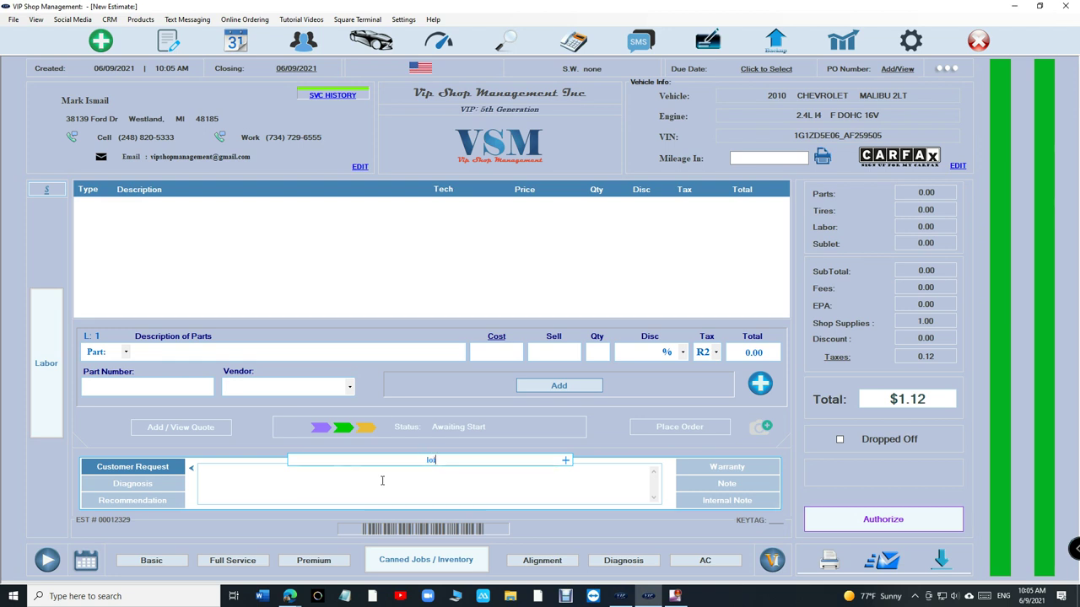
# - Replace the oil change customer request with the canned Brake Check request 'Check Brake pads and rotors front and rear.'
pyautogui.write('Change oil and oil filter, Check all fluids and tire pressure')
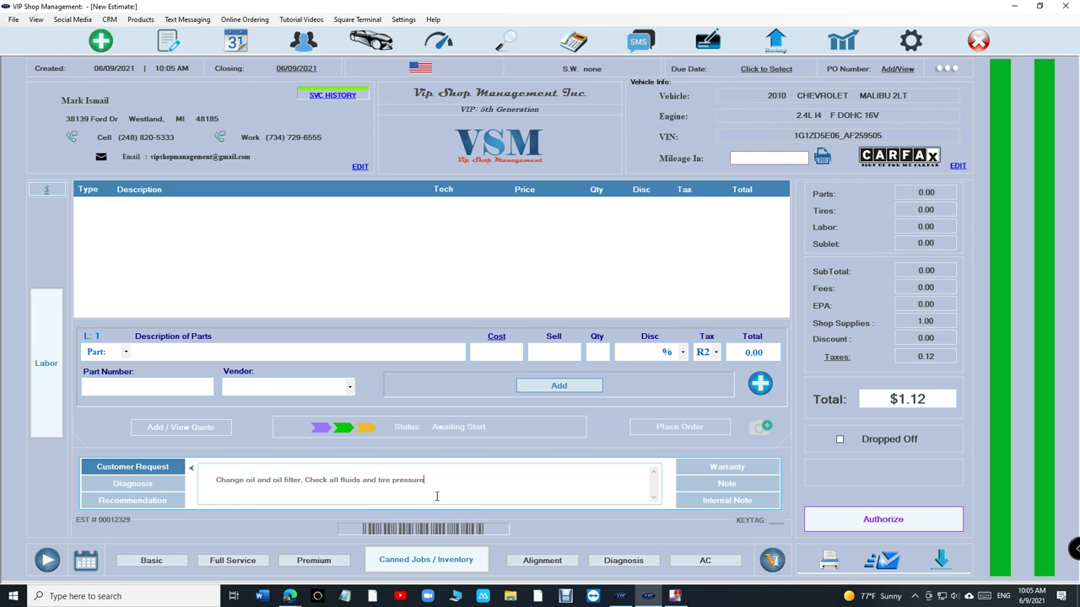
pyautogui.moveTo(443, 493); pyautogui.dragTo(67, 503)
pyautogui.press('BackSpace')
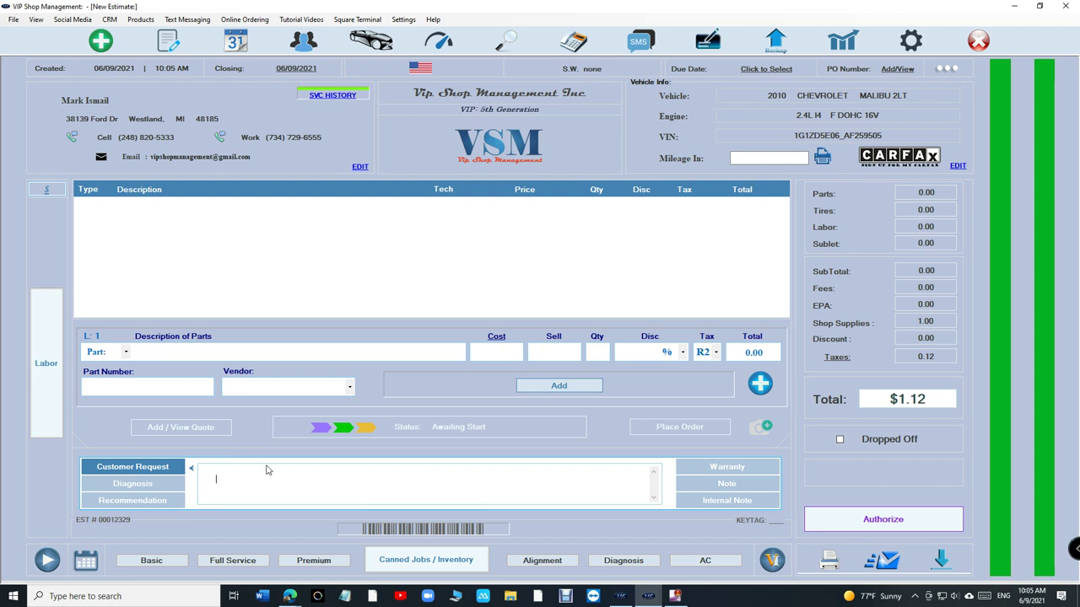
pyautogui.write('brake Check')
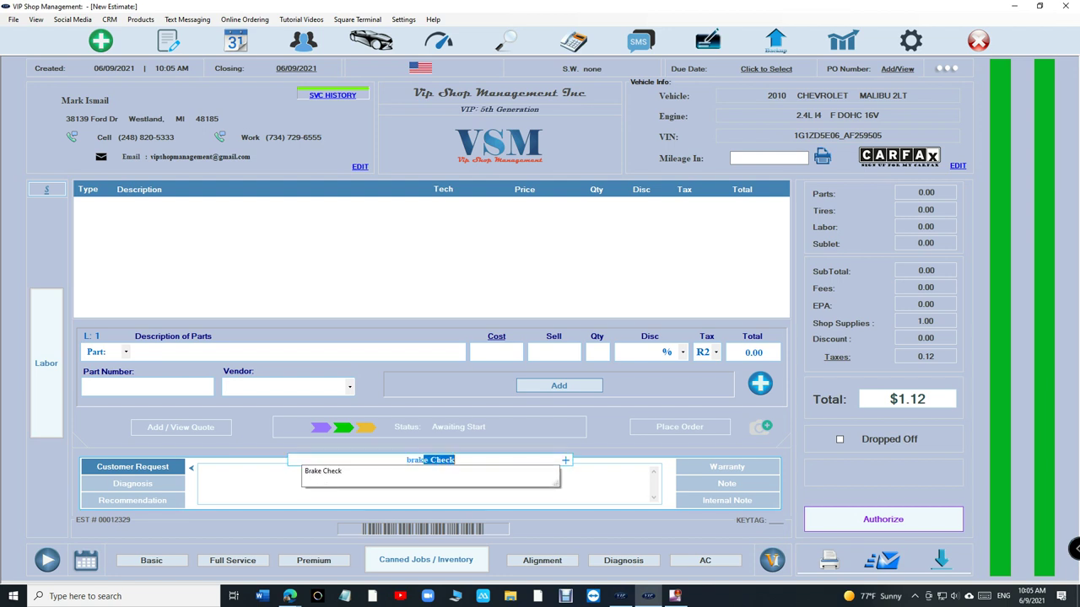
pyautogui.press('Return')
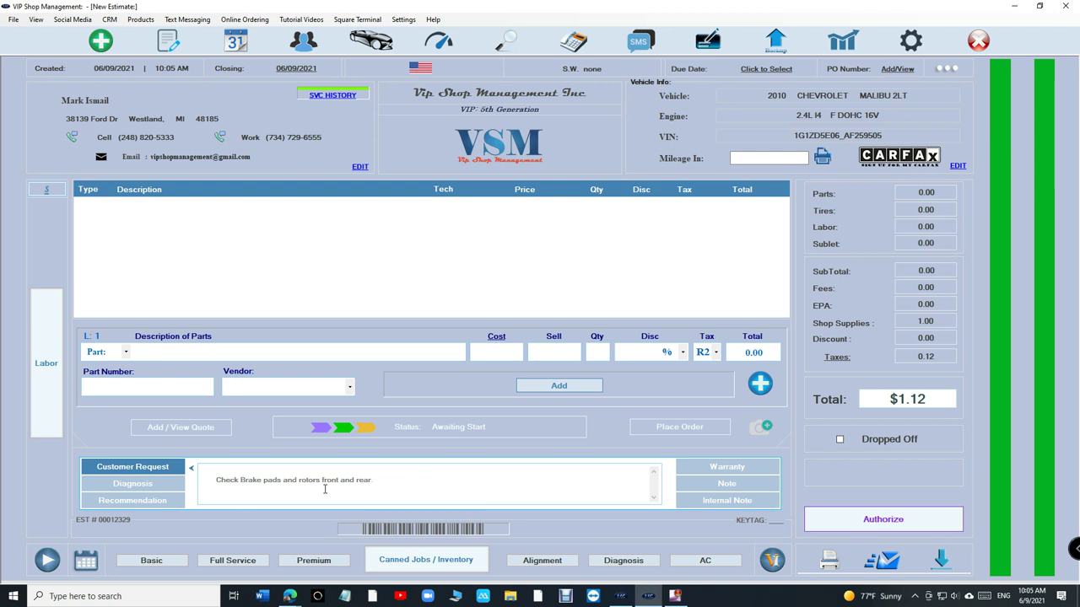
# - Replace the estimate's warranty text with the canned 180-day Warranty note
pyautogui.click(750, 470)
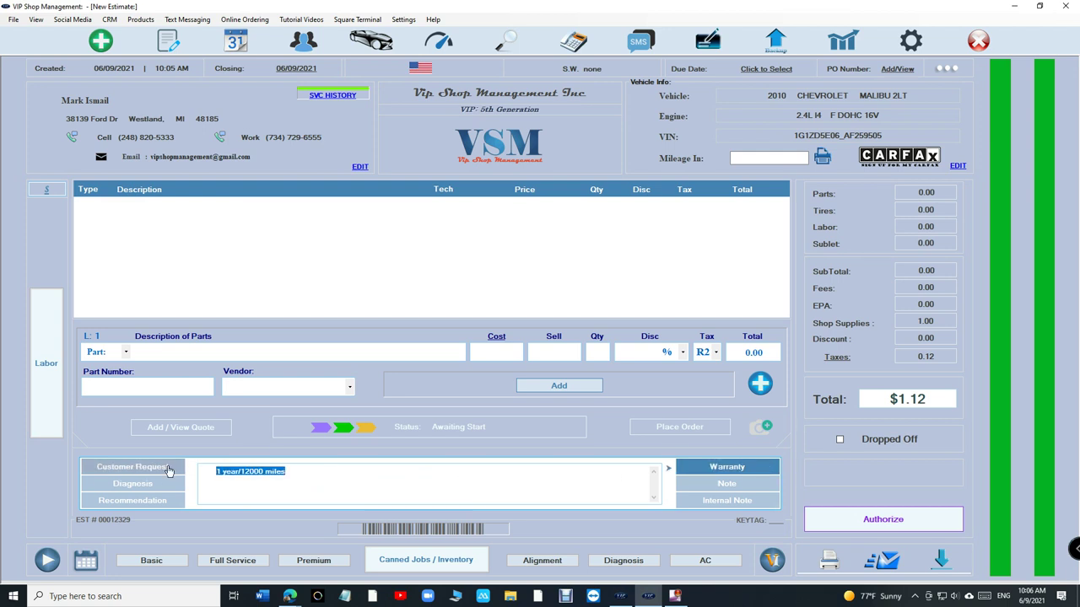
pyautogui.press('BackSpace')
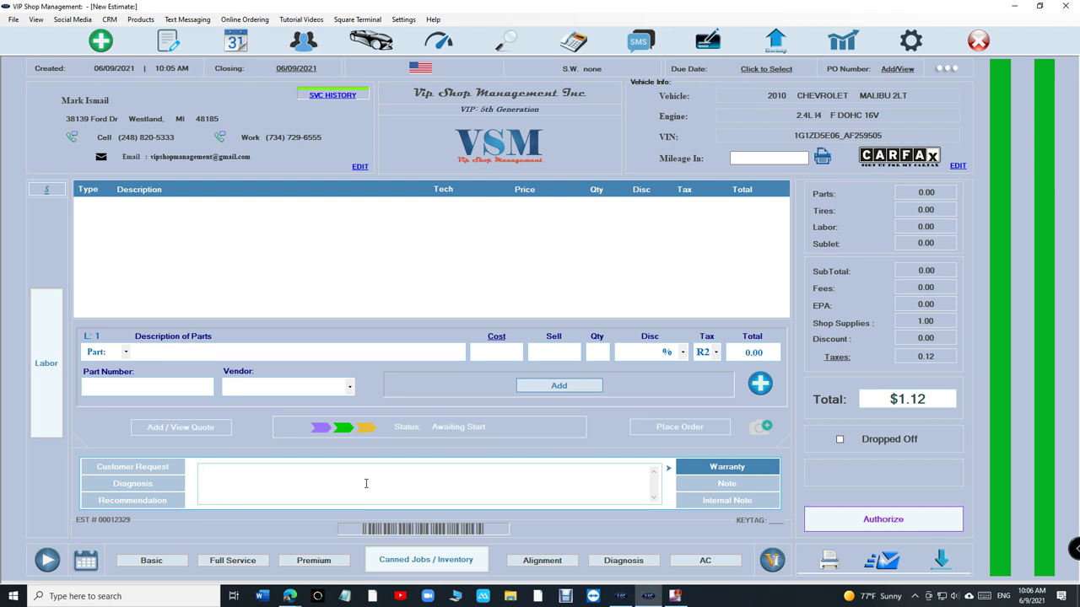
pyautogui.click(365, 483)
pyautogui.write('warranty')
pyautogui.press('Return')
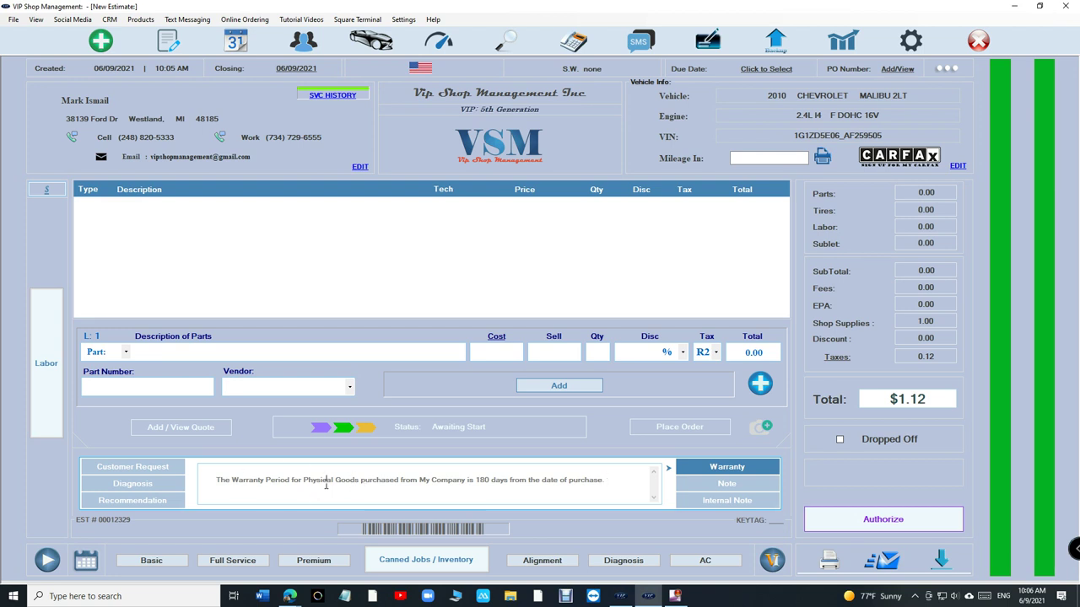
pyautogui.click(165, 469)
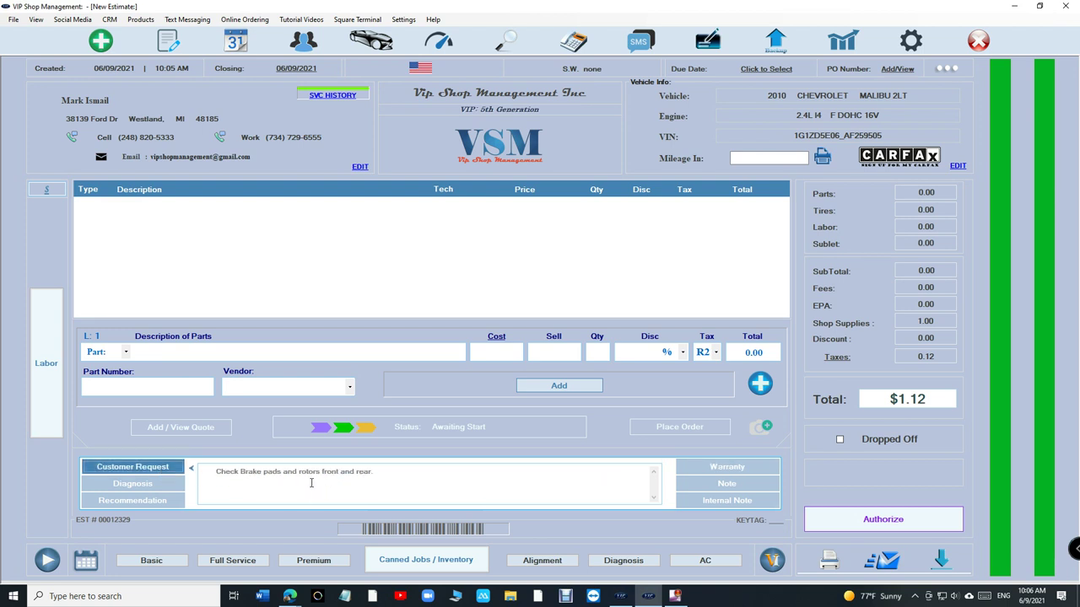
# - Add canned note 'AC Recharge': 'Dye was injected for small leaks. Vehicle must brought back within 30 days.'
pyautogui.click(312, 482)
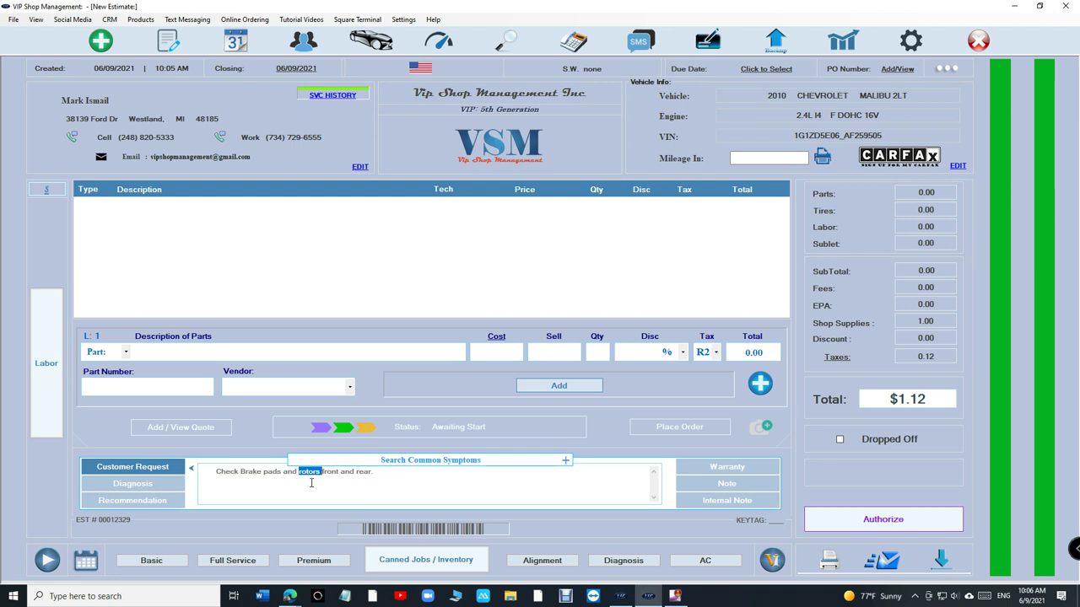
pyautogui.click(565, 461)
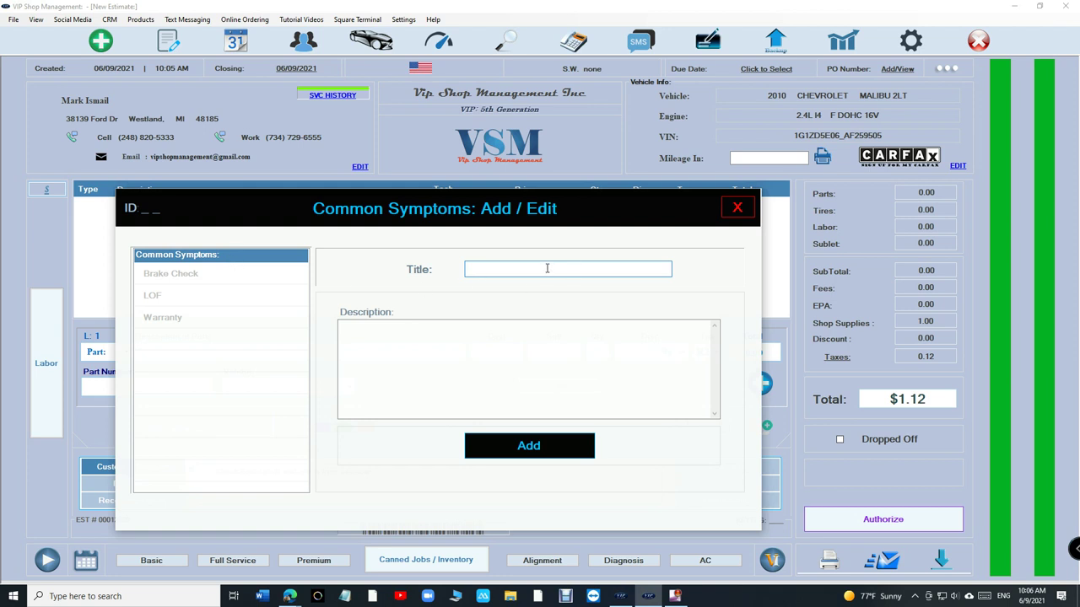
pyautogui.write('AC Recharge')
pyautogui.click(530, 323)
pyautogui.click(530, 328)
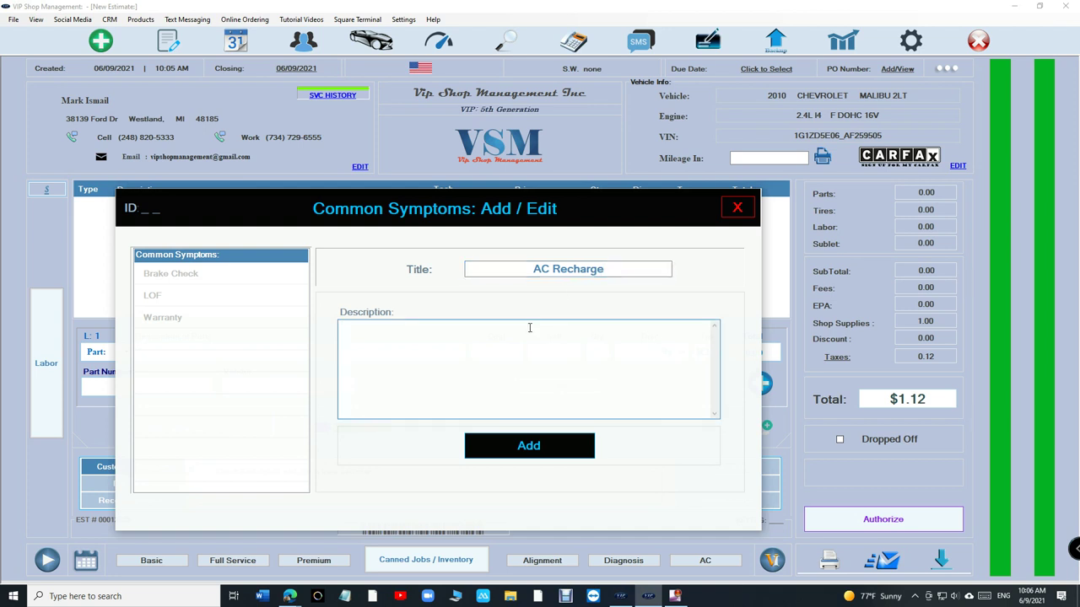
pyautogui.write('Dye was injected for small leaks. Vehicle must brought back within')
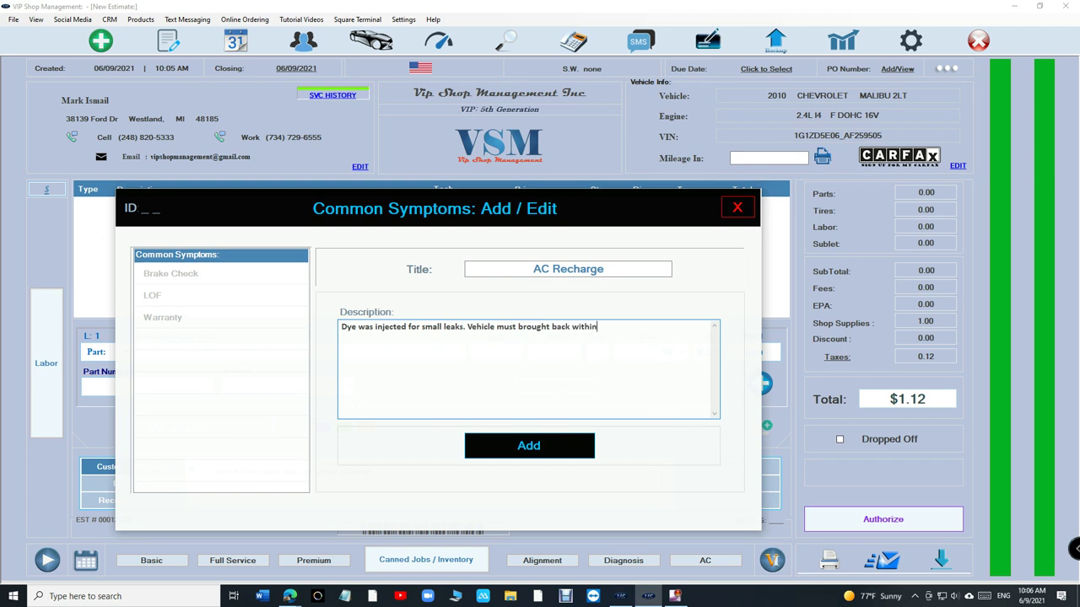
pyautogui.write(' 30 days.')
pyautogui.click(534, 451)
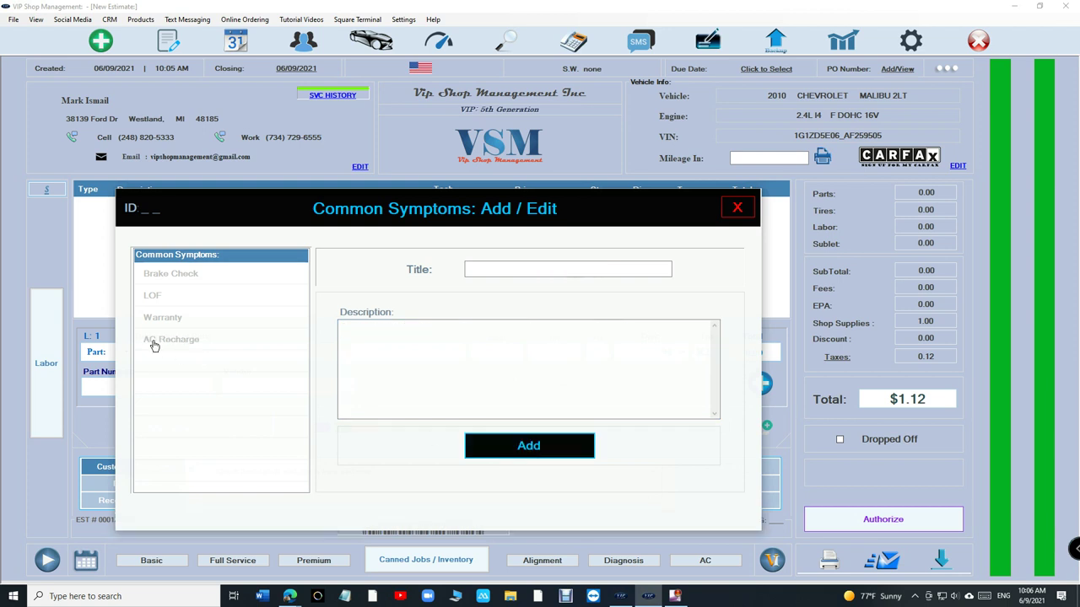
# - Insert the AC Recharge canned text into the estimate's general Note field
pyautogui.click(738, 210)
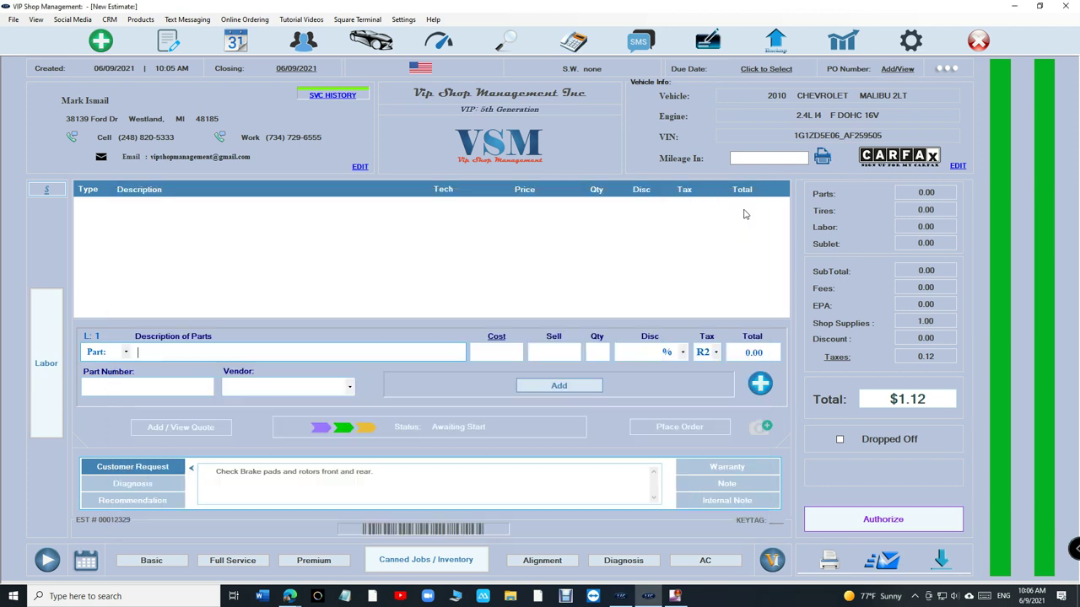
pyautogui.click(168, 501)
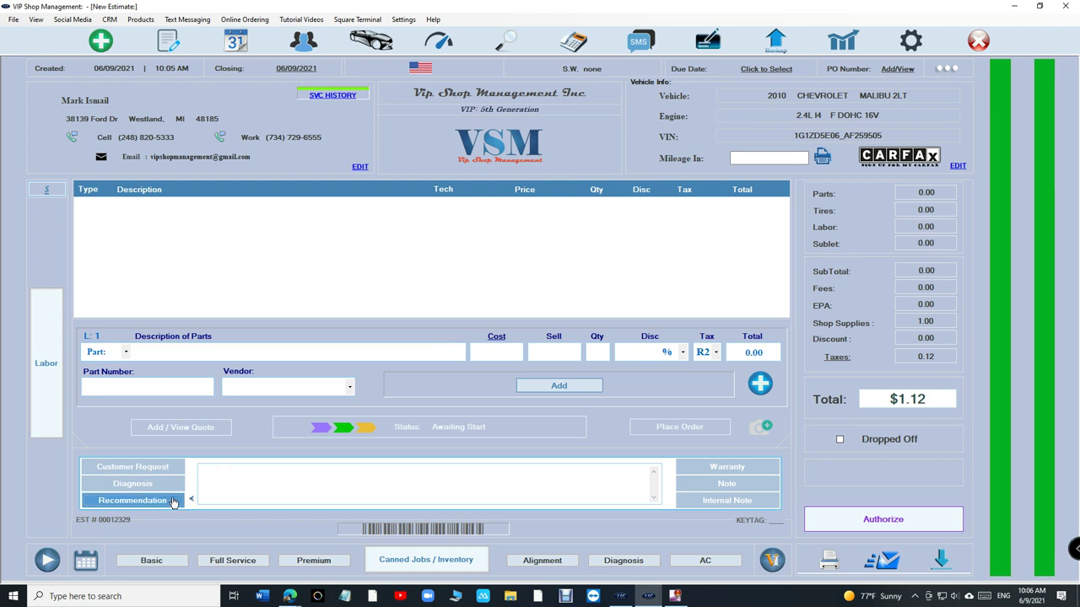
pyautogui.click(324, 479)
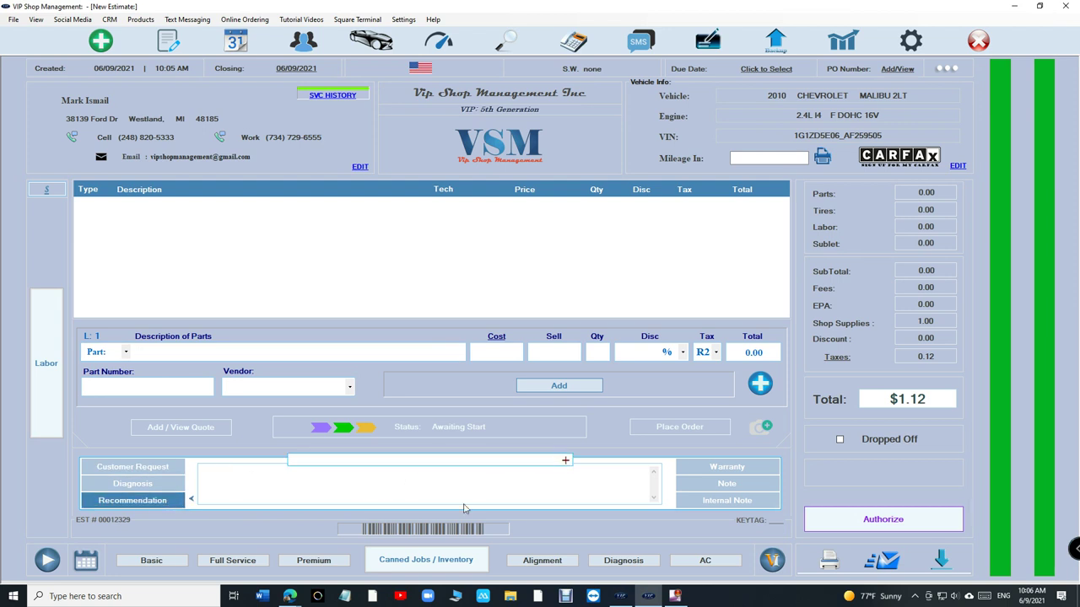
pyautogui.click(738, 487)
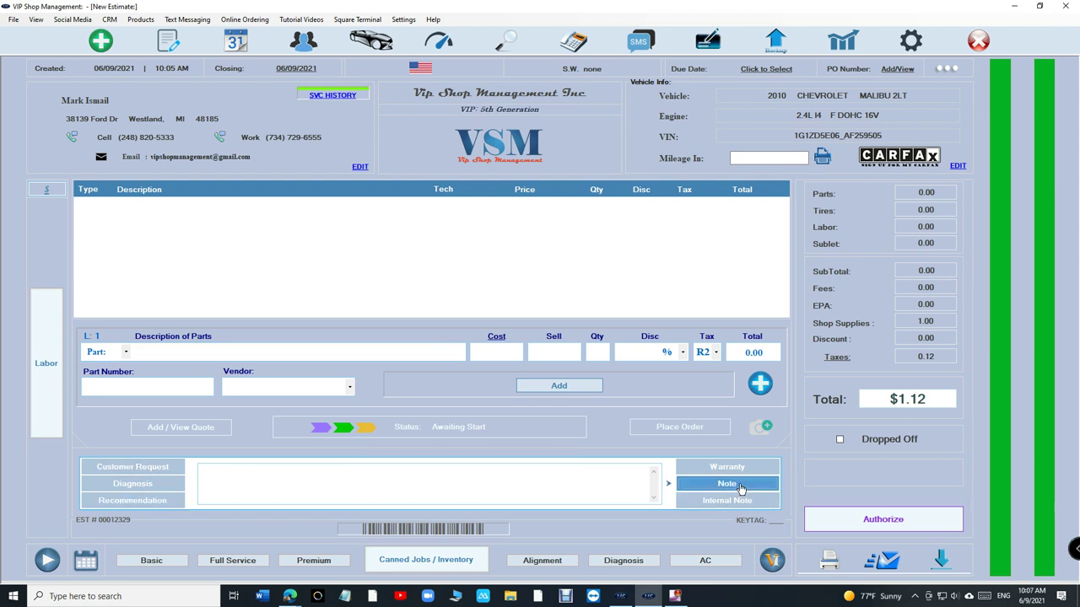
pyautogui.click(508, 477)
pyautogui.write('ac')
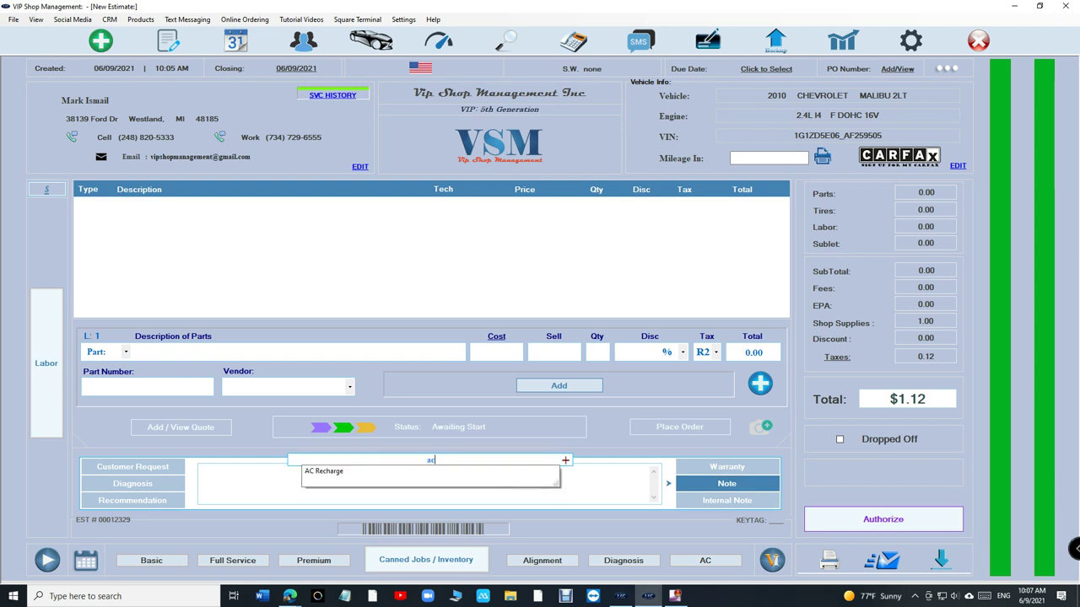
pyautogui.press('Down')
pyautogui.press('Return')
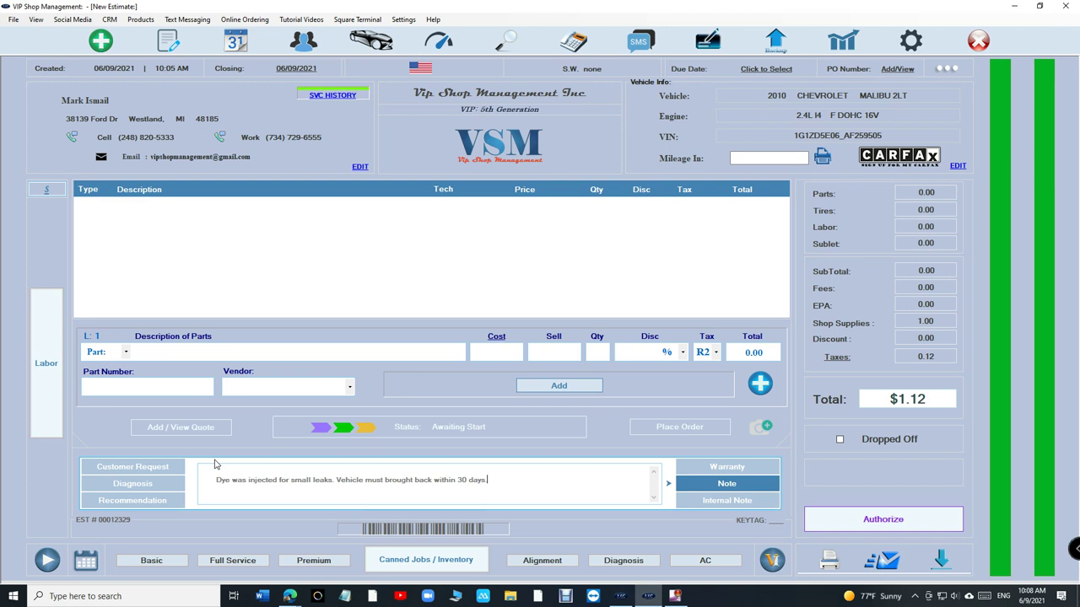
# - Close the current estimate and log back in to the Cloud Database
pyautogui.click(984, 35)
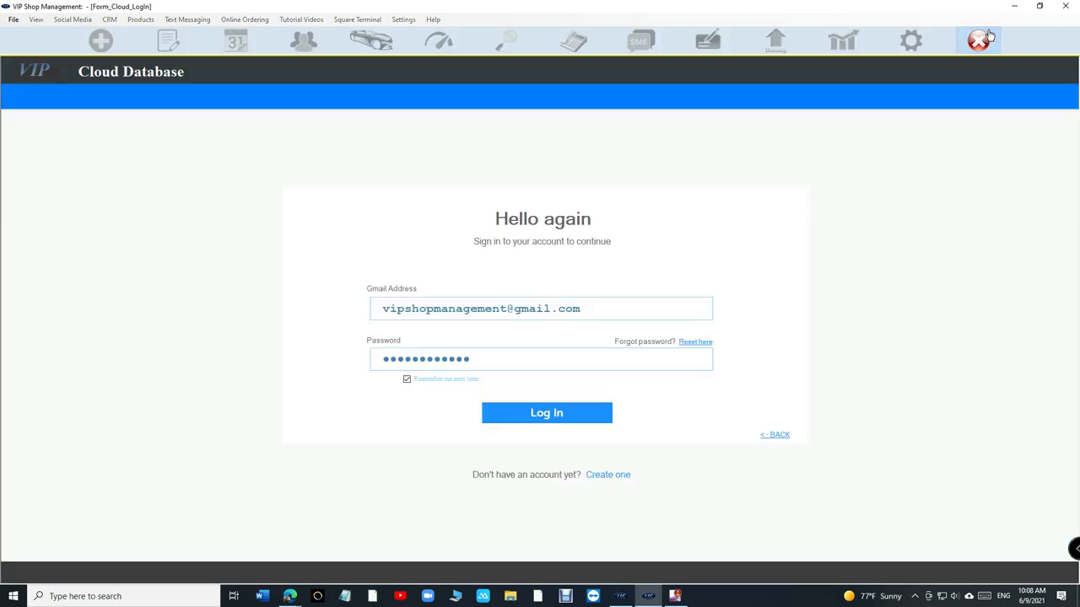
pyautogui.click(589, 419)
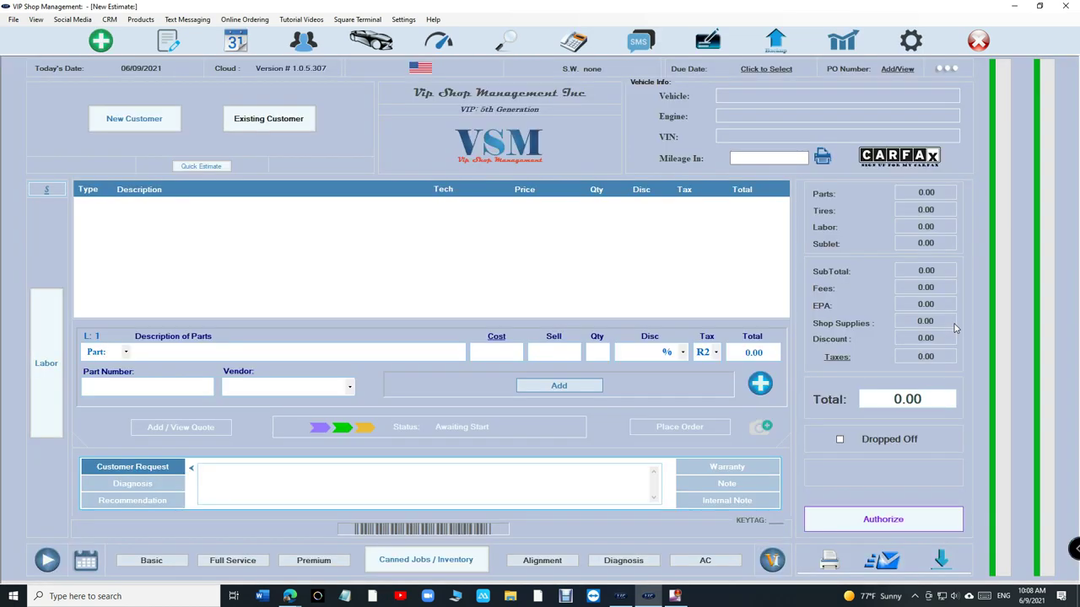